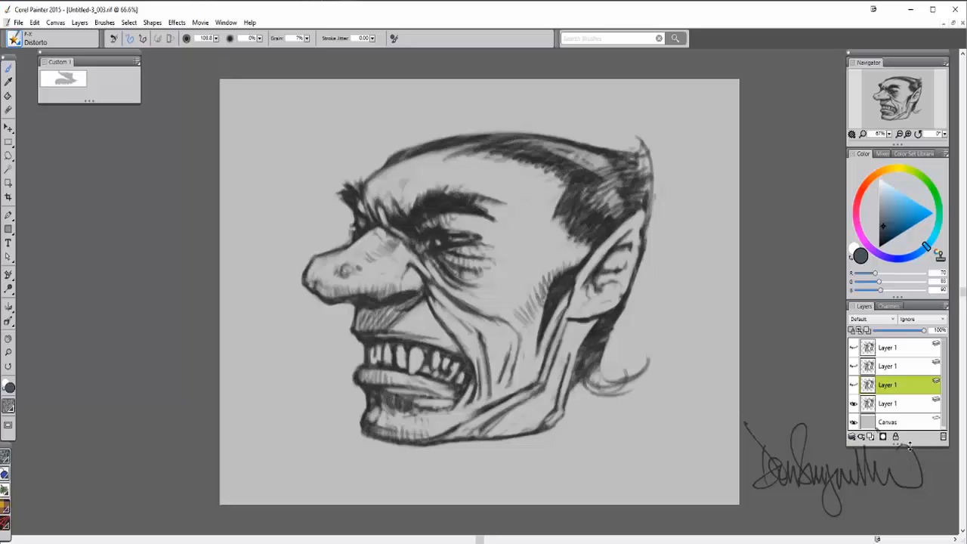
Enlarge the layer list, hide the bottom Layer 1 copy, and make the topmost Layer 1 visible and active.
drag(910, 451, 909, 475)
click(855, 406)
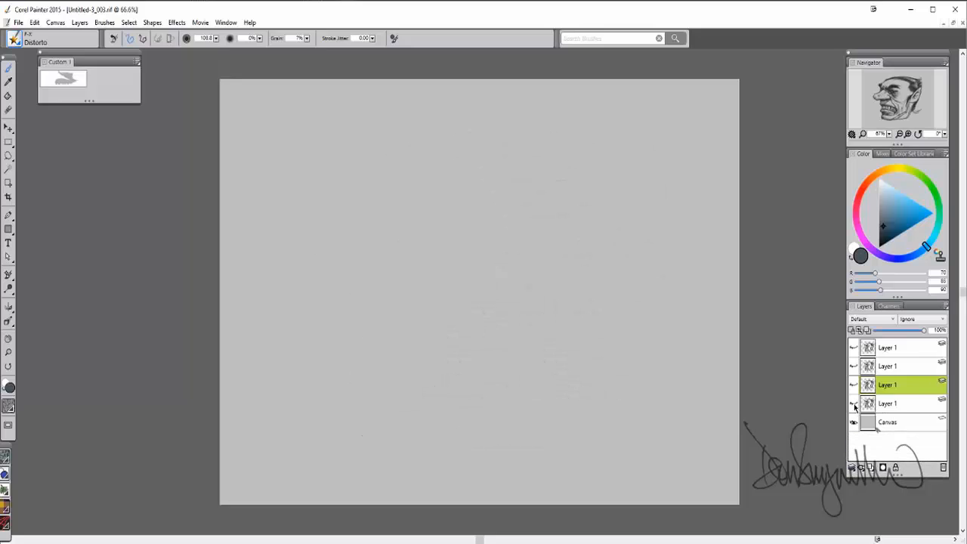
click(854, 406)
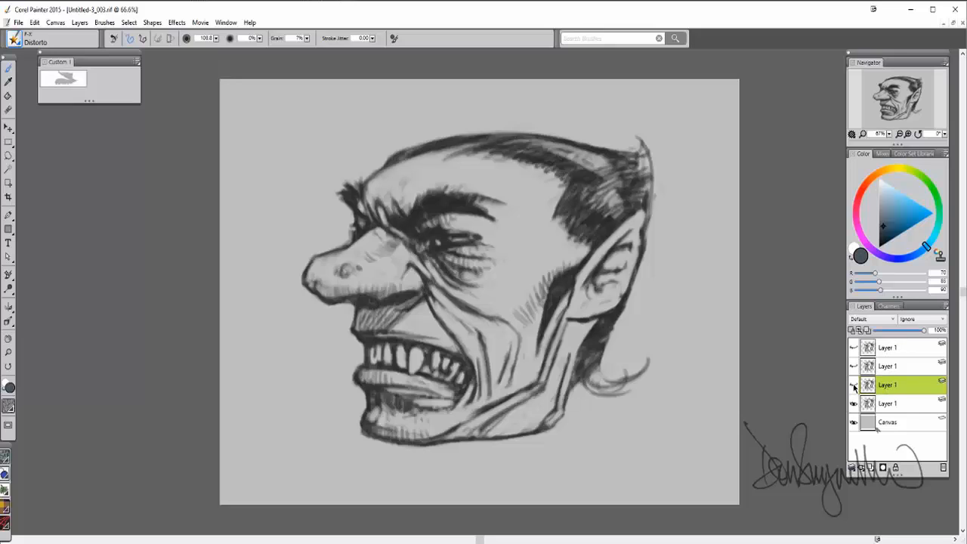
click(854, 387)
click(854, 387)
click(856, 406)
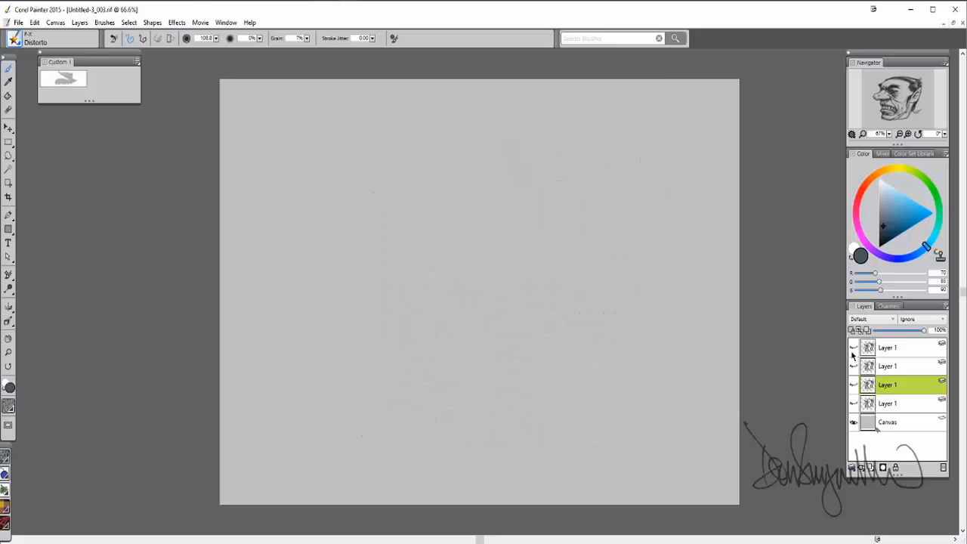
click(854, 349)
click(897, 353)
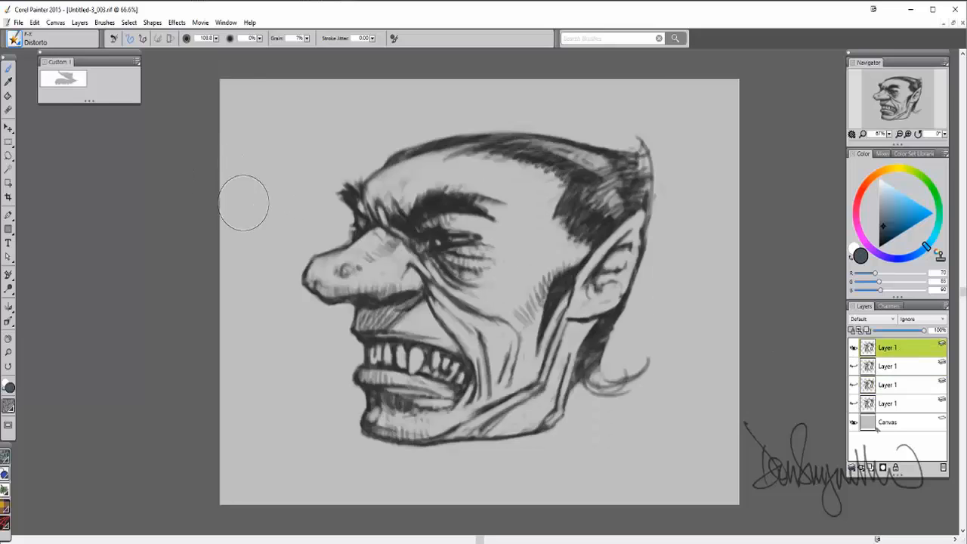
Using the F-X Distorto brush, push the forehead and front hairline outline outward to reshape the top of the head.
click(15, 41)
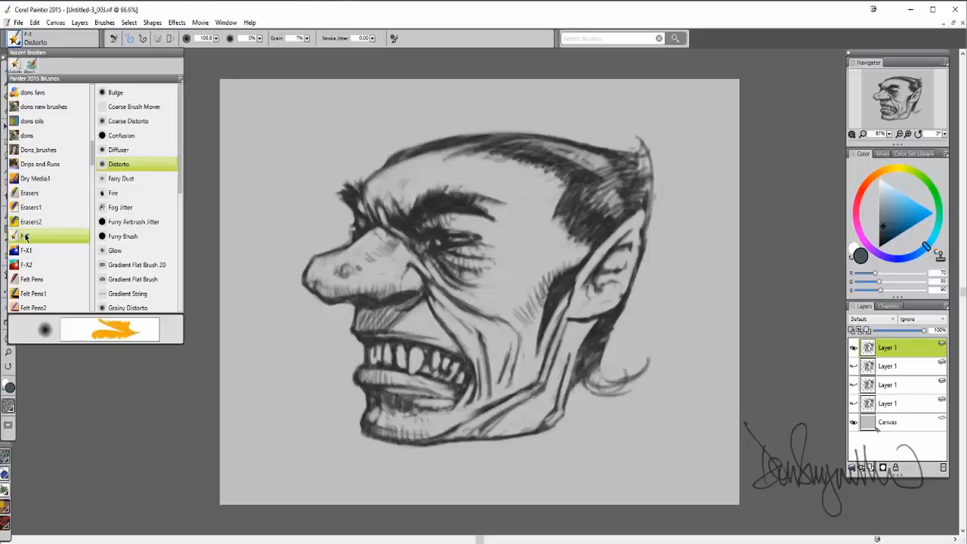
click(324, 23)
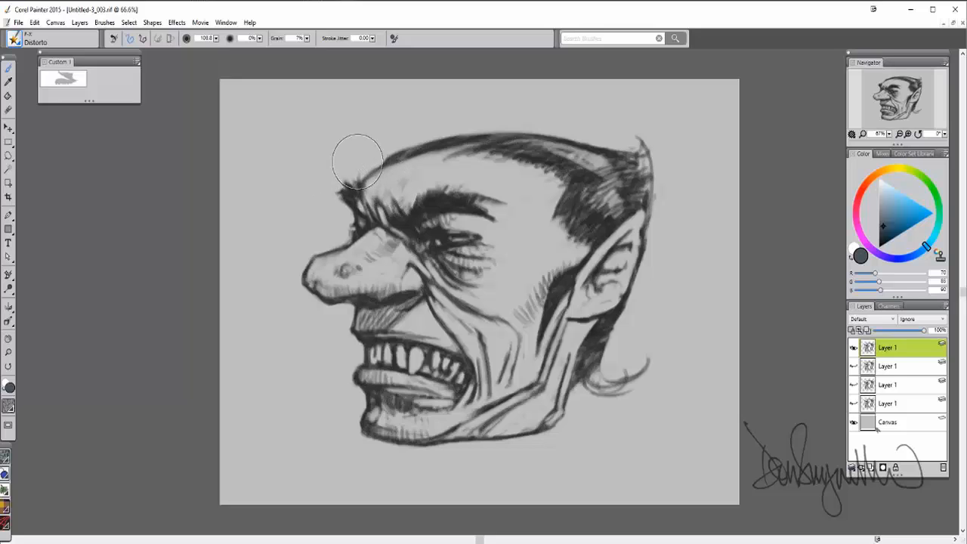
mouse_move(357, 161)
mouse_down()
mouse_move(392, 172)
mouse_move(376, 153)
mouse_move(415, 136)
mouse_move(438, 156)
mouse_move(436, 140)
mouse_move(464, 145)
mouse_move(469, 126)
mouse_move(502, 133)
mouse_up()
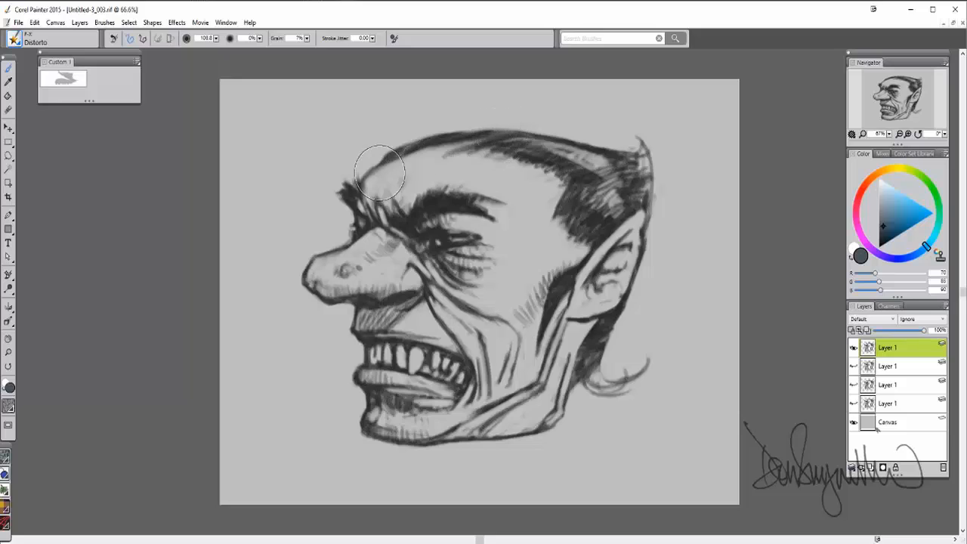
mouse_move(380, 173)
mouse_down()
mouse_move(354, 179)
mouse_move(372, 158)
mouse_up()
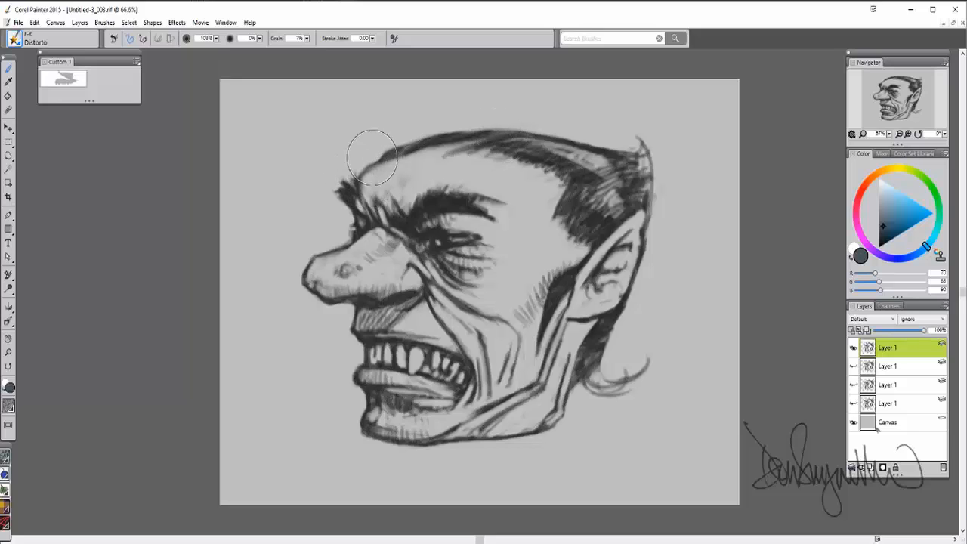
mouse_move(503, 145)
mouse_down()
mouse_move(498, 124)
mouse_move(480, 128)
mouse_up()
mouse_move(409, 152)
mouse_down()
mouse_move(396, 147)
mouse_move(420, 154)
mouse_up()
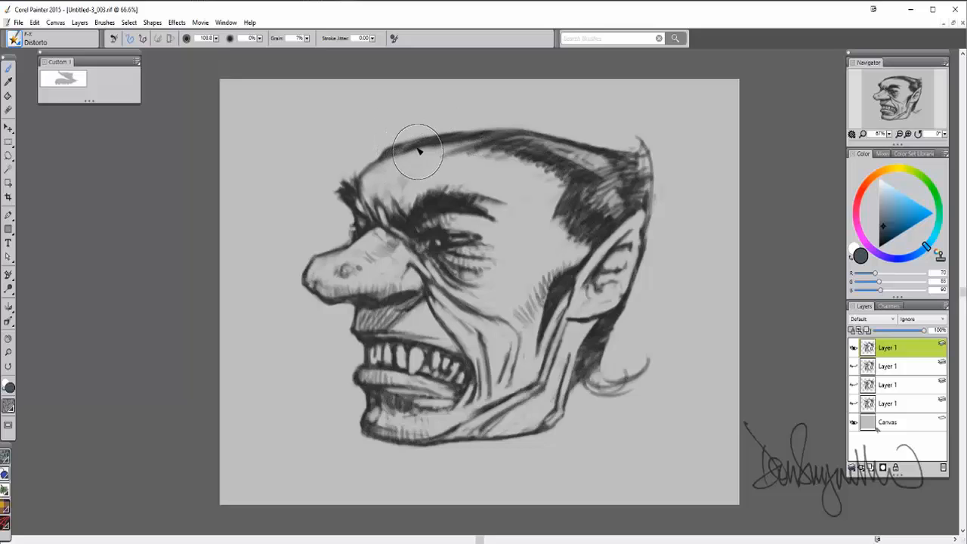
Stretch the nose forward and down into a long point, and smooth its bridge and underside with Distorto.
mouse_move(306, 272)
mouse_down()
mouse_move(311, 249)
mouse_move(306, 260)
mouse_move(324, 299)
mouse_move(331, 293)
mouse_move(290, 289)
mouse_up()
mouse_move(312, 255)
mouse_down()
mouse_move(311, 311)
mouse_move(325, 302)
mouse_move(296, 287)
mouse_move(274, 296)
mouse_up()
drag(315, 252, 313, 261)
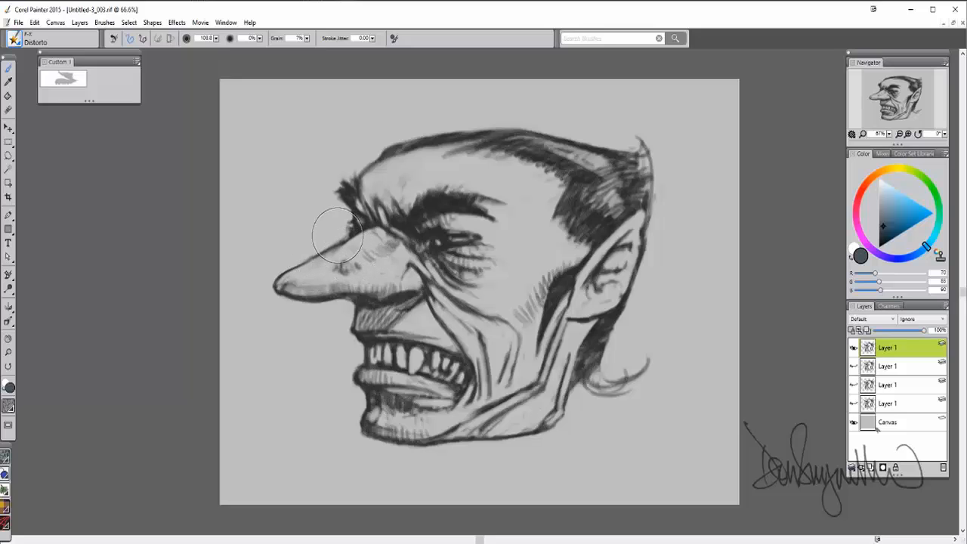
drag(287, 287, 258, 287)
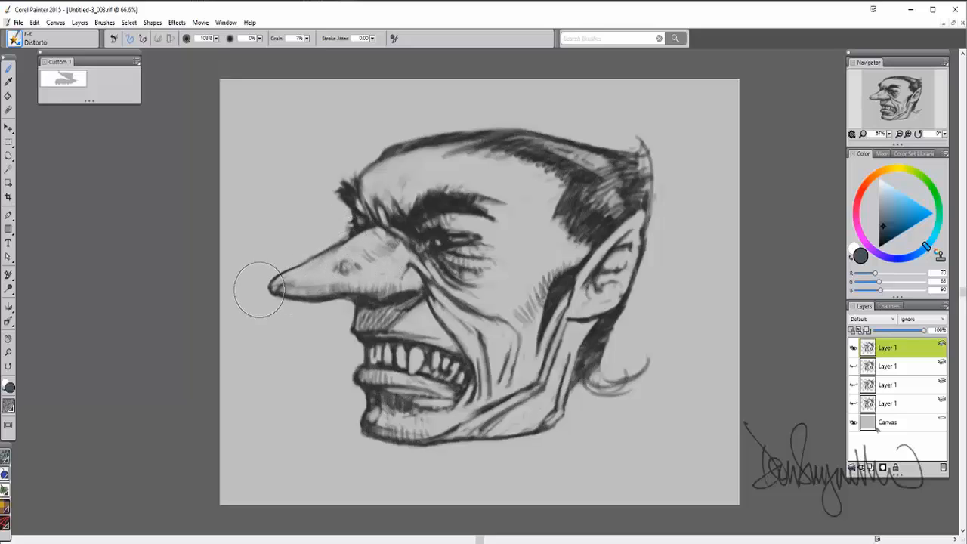
drag(318, 268, 303, 254)
mouse_move(273, 295)
mouse_down()
mouse_move(299, 281)
mouse_move(287, 292)
mouse_move(320, 302)
mouse_up()
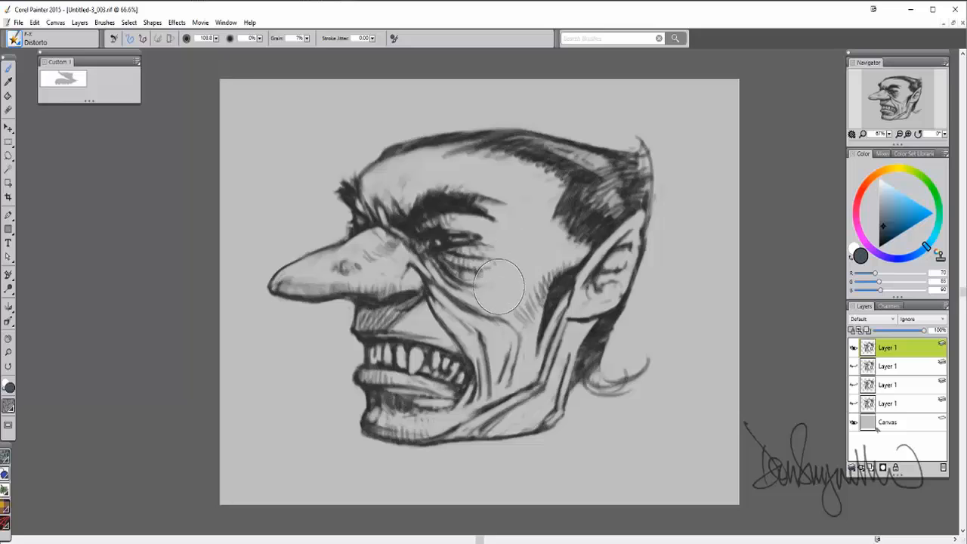
drag(378, 306, 363, 293)
Enlarge the brush to 137.3 and push the lower lip and chin forward, the jaw inward, the eyebrow down and the nose bridge outward.
key(bracketright)
key(bracketright)
key(bracketright)
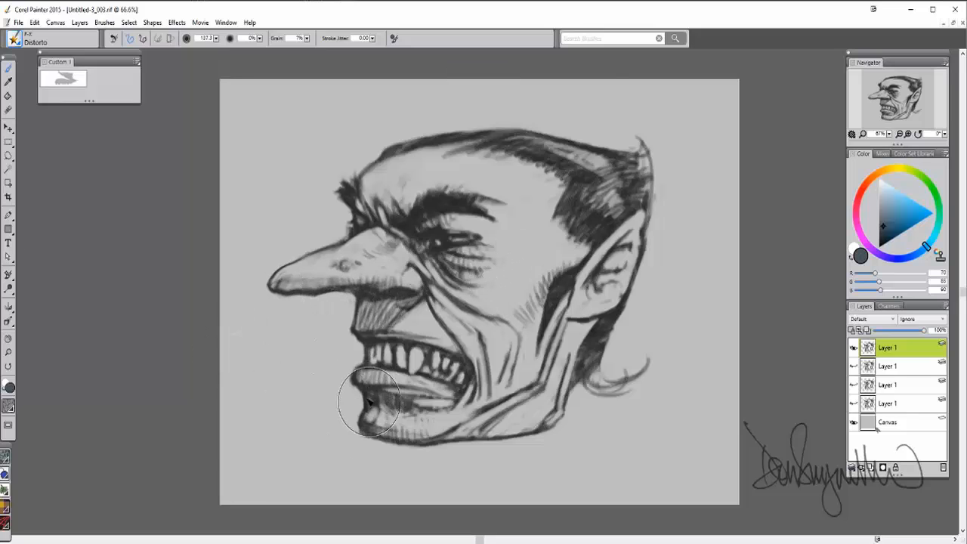
drag(370, 399, 353, 395)
drag(568, 417, 551, 398)
drag(654, 172, 642, 168)
drag(529, 154, 484, 142)
mouse_move(460, 193)
mouse_down()
mouse_move(456, 212)
mouse_move(474, 231)
mouse_move(432, 227)
mouse_up()
drag(495, 321, 514, 311)
drag(379, 426, 375, 435)
drag(297, 281, 288, 278)
drag(329, 260, 321, 253)
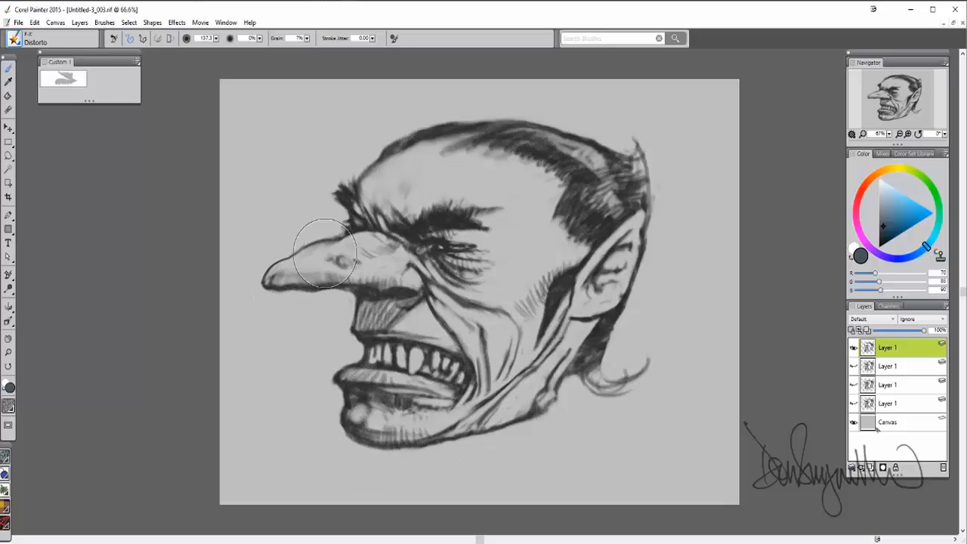
Push the crown upward and adjust the earlobe, side hairline and both eyebrows with Distorto.
drag(608, 300, 617, 304)
drag(586, 219, 579, 222)
drag(538, 146, 480, 128)
drag(352, 194, 345, 189)
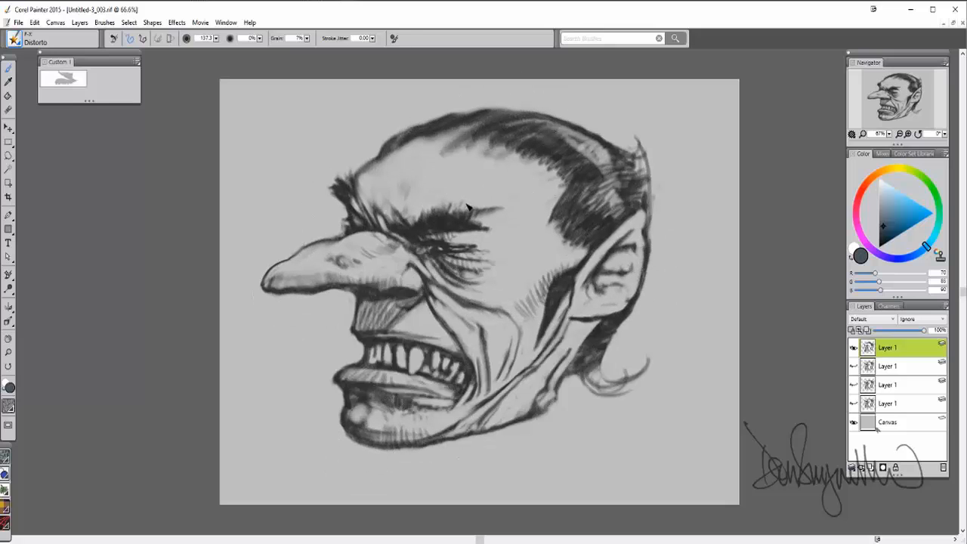
drag(476, 204, 472, 210)
Reduce the brush to 63.4 and push the chin's front and lower contour outward.
key(bracketleft)
key(bracketleft)
key(bracketleft)
key(bracketleft)
key(bracketleft)
key(bracketleft)
key(bracketleft)
key(bracketleft)
drag(355, 399, 346, 399)
drag(381, 434, 381, 442)
drag(433, 430, 435, 436)
Refine the nose bridge, underside and nostril, the upper lip shading and the front of the chin with small Distorto strokes.
drag(305, 256, 301, 248)
drag(326, 283, 295, 293)
drag(370, 290, 369, 296)
drag(398, 252, 396, 244)
drag(389, 316, 387, 321)
drag(349, 429, 342, 428)
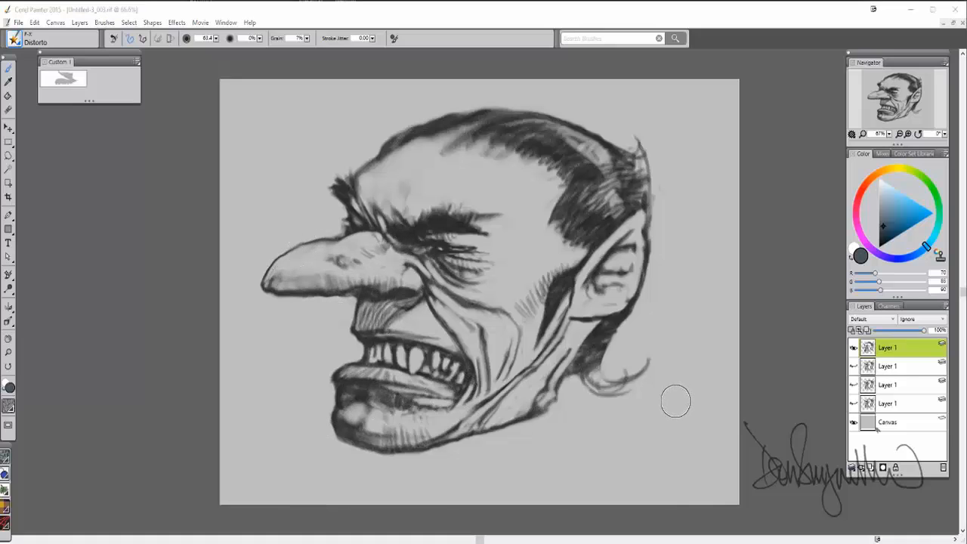
click(142, 436)
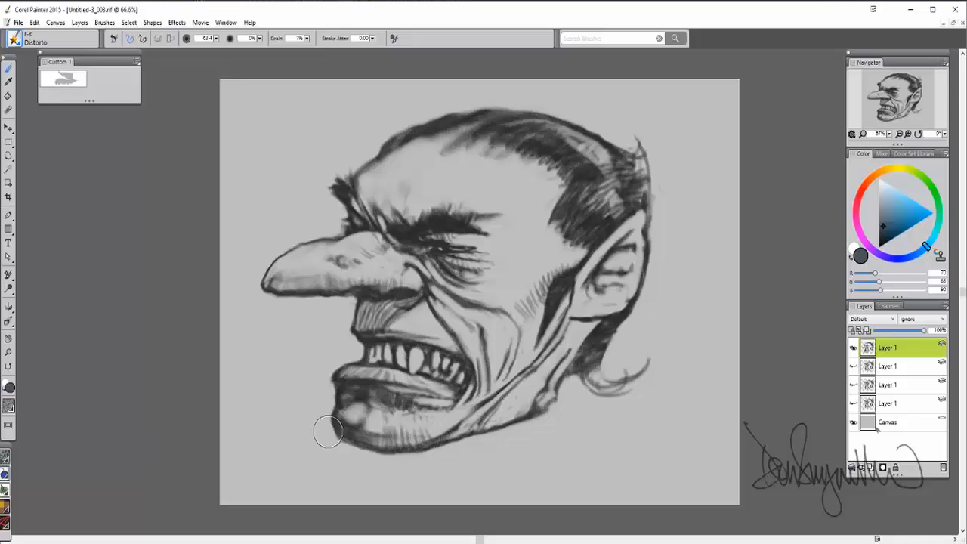
drag(342, 399, 348, 387)
drag(372, 292, 382, 292)
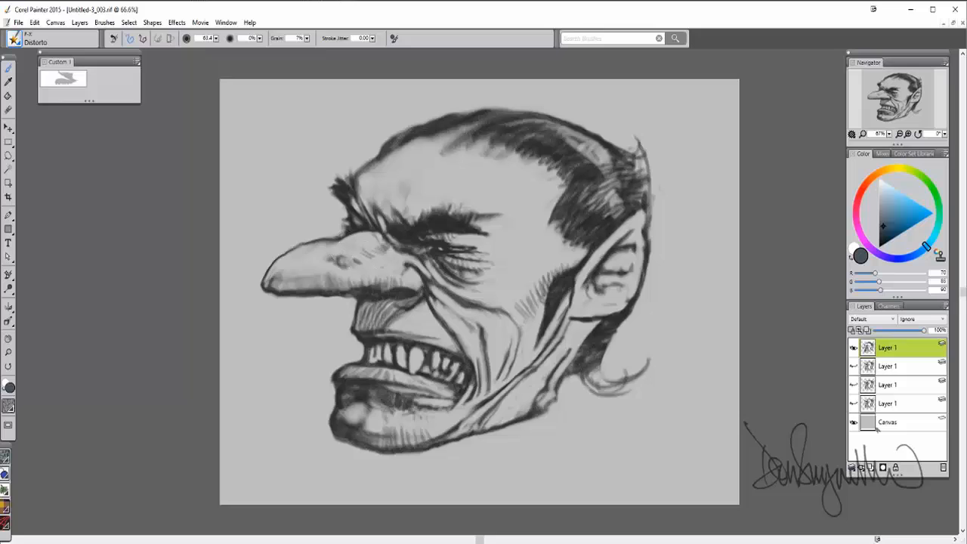
drag(340, 247, 334, 242)
Compare the distorted top layer with the original drawing on the bottom Layer 1 by toggling their visibility.
click(854, 349)
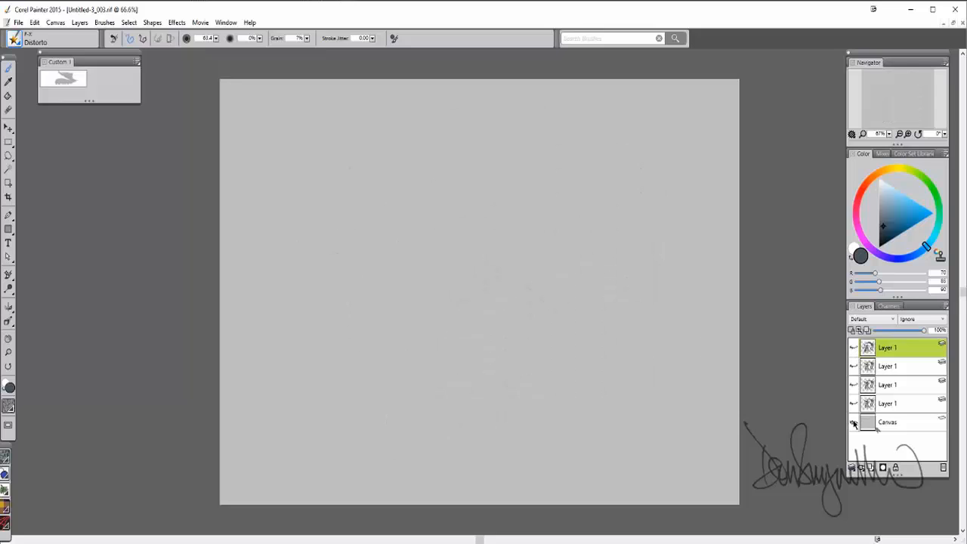
click(854, 404)
click(854, 348)
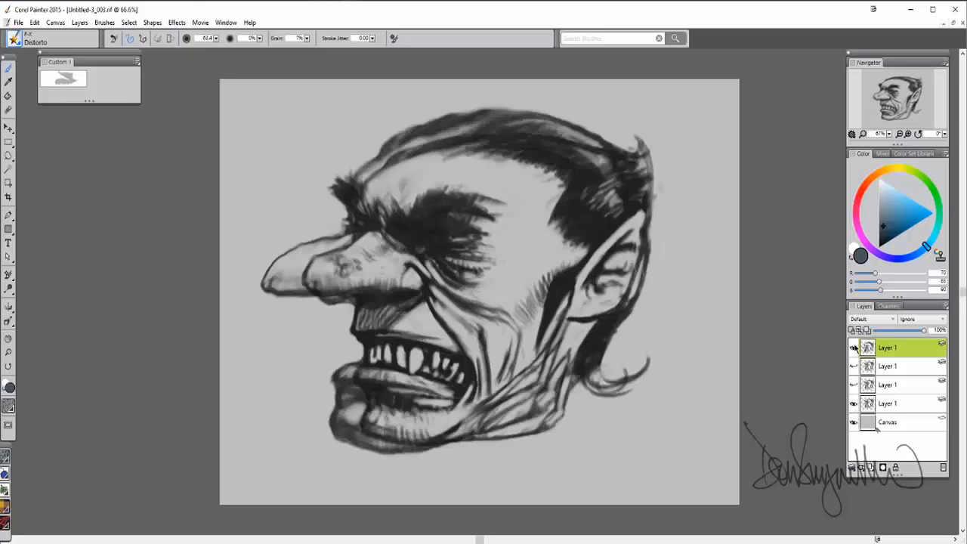
click(854, 404)
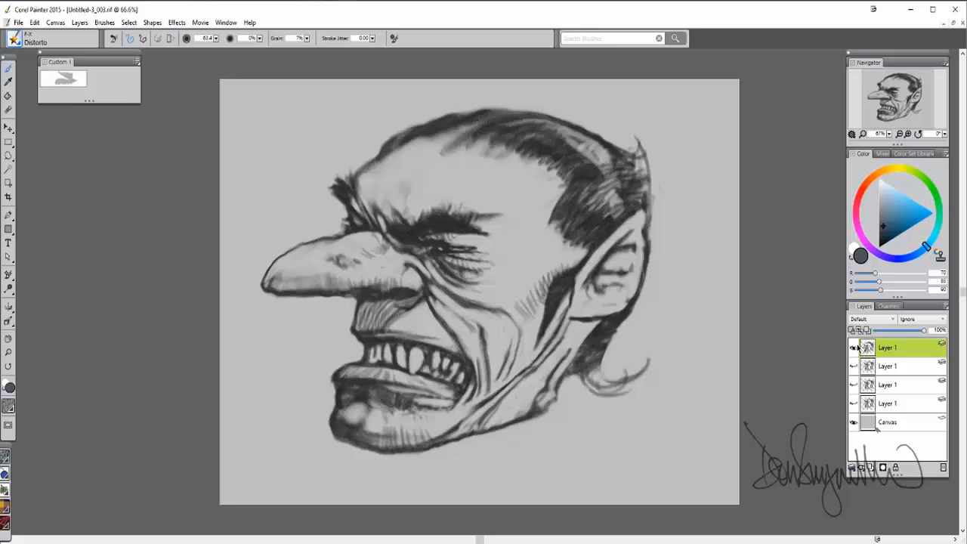
Hide the topmost layer, then show and activate the second Layer 1 from the top.
click(853, 348)
click(854, 366)
click(894, 368)
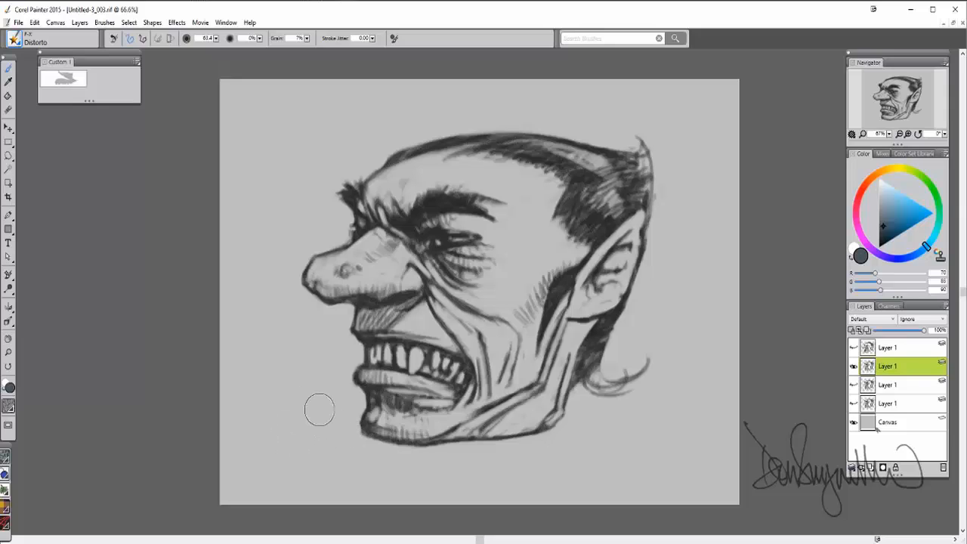
Enlarge the Distorto brush to 194.4 and pull the jaw, mouth and chin back and downward.
mouse_move(322, 408)
mouse_down()
mouse_move(352, 439)
mouse_move(293, 385)
mouse_up()
drag(237, 395, 280, 395)
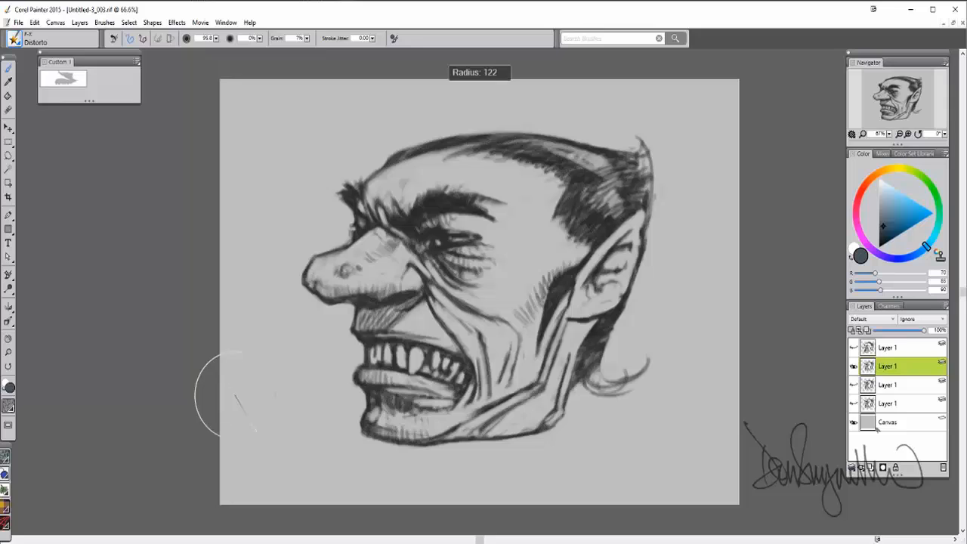
mouse_move(564, 424)
mouse_down()
mouse_move(545, 410)
mouse_move(582, 410)
mouse_up()
mouse_move(382, 431)
mouse_down()
mouse_move(405, 441)
mouse_move(499, 429)
mouse_up()
drag(362, 372, 421, 452)
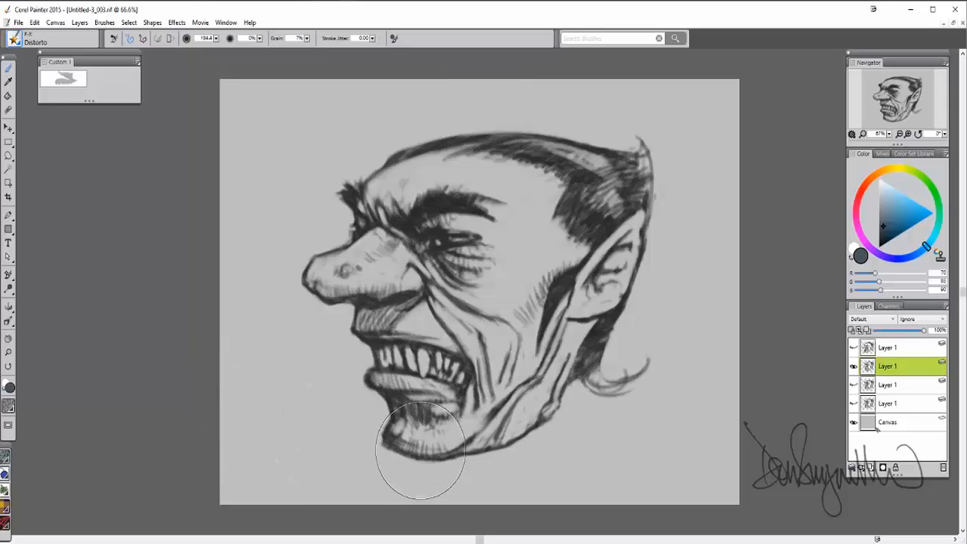
Raise the eyebrow and crown, shorten the nose, and push the back of the head, ear and jaw inward.
drag(453, 239, 453, 164)
drag(311, 276, 338, 282)
drag(659, 192, 630, 189)
drag(518, 145, 520, 133)
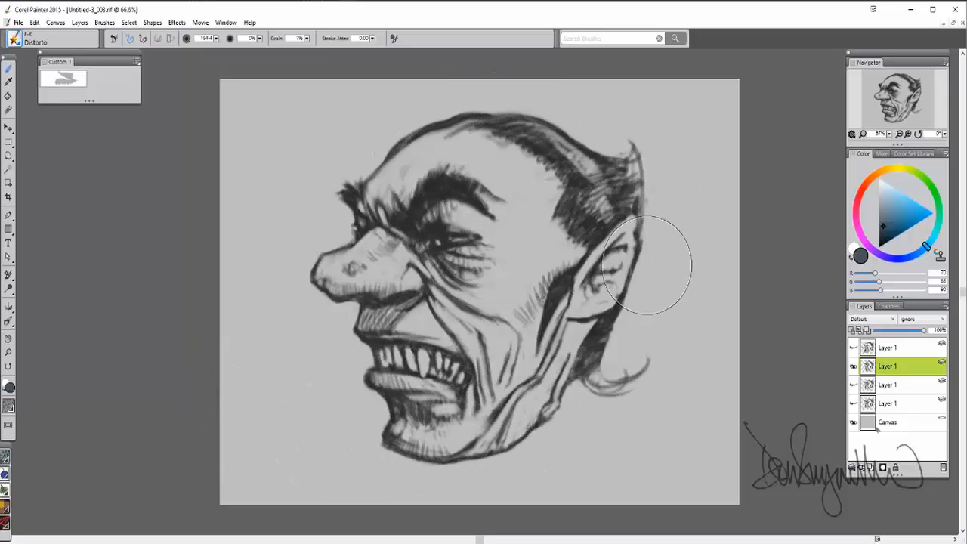
drag(655, 265, 642, 263)
drag(563, 400, 538, 392)
drag(559, 340, 540, 336)
Reshape the upper lip, mouth corner, chin and nostril with Distorto strokes.
drag(369, 316, 382, 316)
drag(366, 355, 376, 353)
mouse_move(393, 407)
mouse_down()
mouse_move(381, 408)
mouse_move(380, 432)
mouse_up()
drag(449, 464, 449, 458)
mouse_move(452, 381)
mouse_down()
mouse_move(448, 372)
mouse_move(457, 377)
mouse_up()
drag(460, 404, 458, 393)
drag(409, 263, 397, 268)
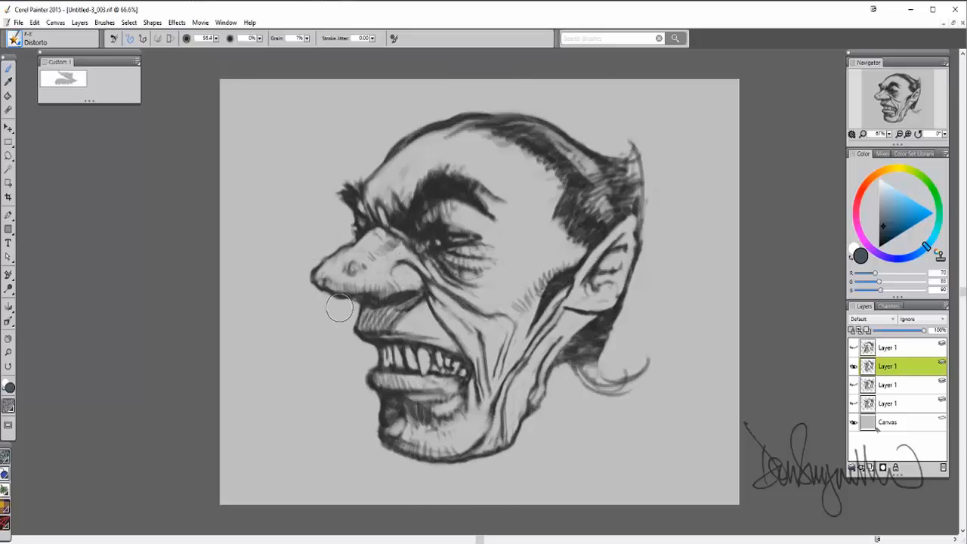
Refine the nose underside, cheek fold, jawline and chin contour using the Distorto brush at size 58.4.
drag(339, 309, 341, 300)
drag(415, 191, 411, 204)
drag(471, 308, 474, 299)
drag(544, 391, 537, 396)
drag(484, 452, 481, 457)
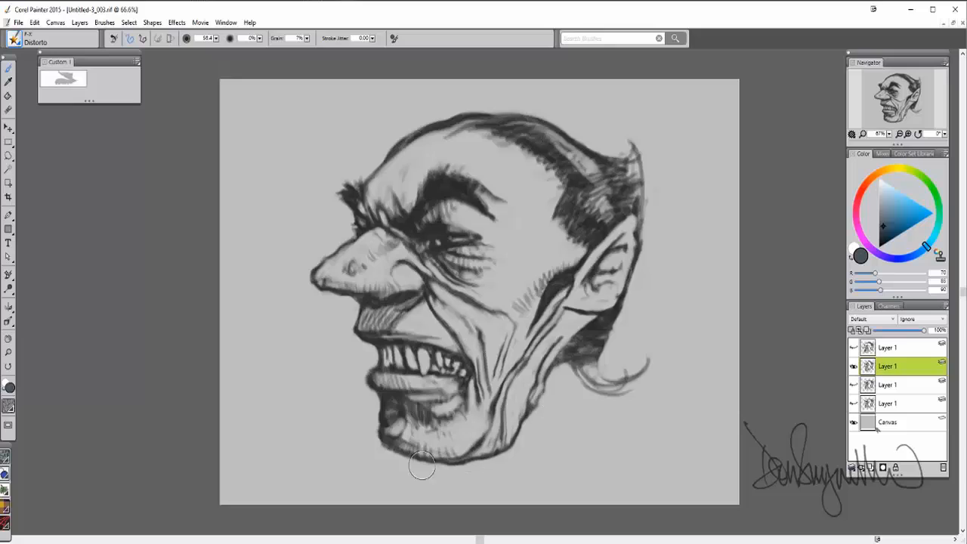
drag(421, 457, 420, 466)
drag(387, 439, 378, 429)
drag(453, 460, 454, 464)
drag(494, 404, 501, 397)
Thin the eyebrow and sharpen its arch, keeping the second Layer 1 from the top active.
mouse_move(453, 200)
mouse_down()
mouse_move(452, 187)
mouse_move(479, 195)
mouse_up()
mouse_move(446, 213)
mouse_down()
mouse_move(443, 199)
mouse_move(412, 198)
mouse_up()
drag(435, 187, 427, 180)
click(888, 384)
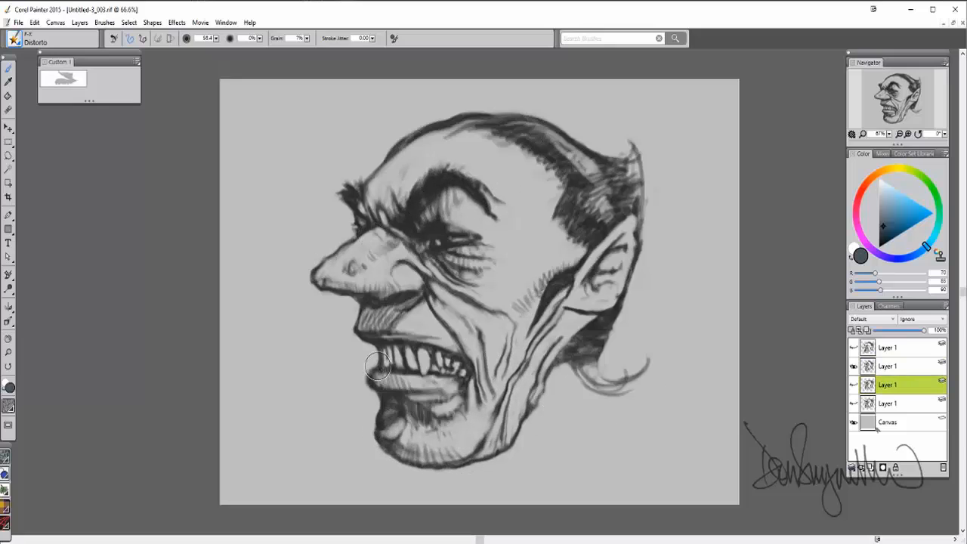
click(888, 366)
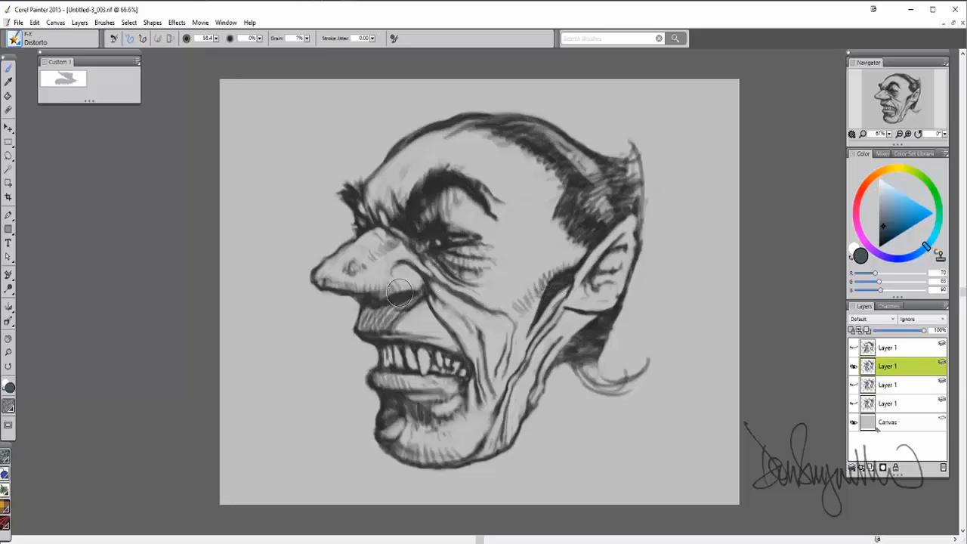
Compare the second distorted head with the first distorted version and the original by toggling the layers' visibility.
click(853, 347)
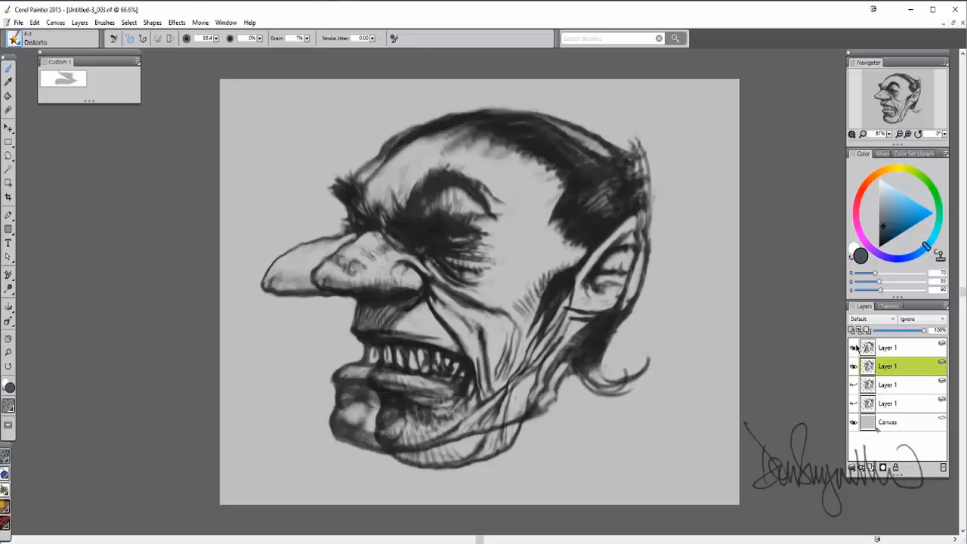
click(853, 348)
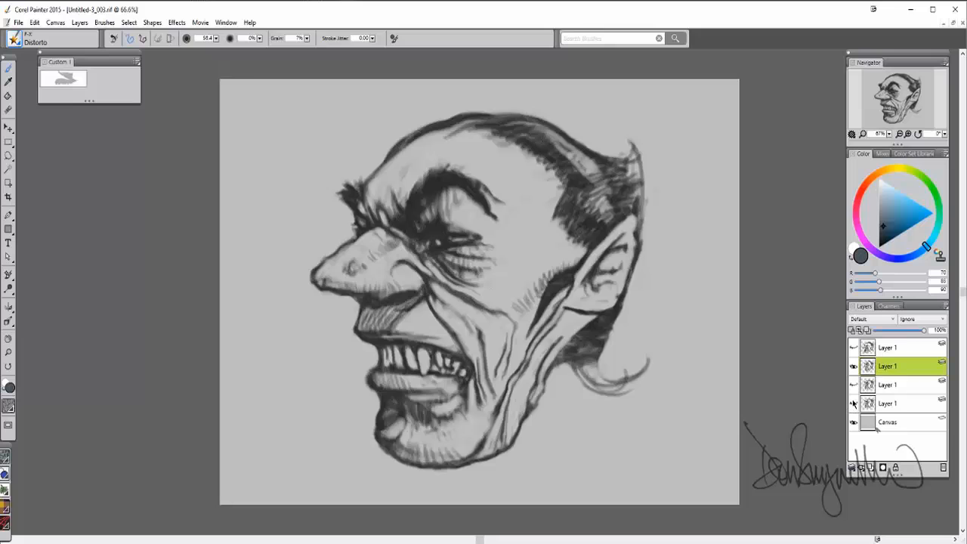
click(854, 404)
click(854, 403)
click(853, 365)
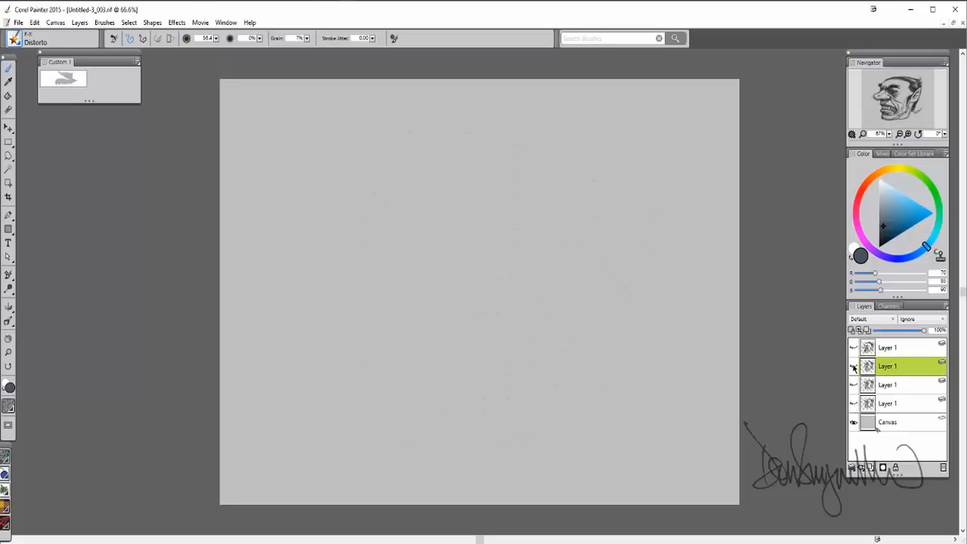
click(853, 366)
click(853, 348)
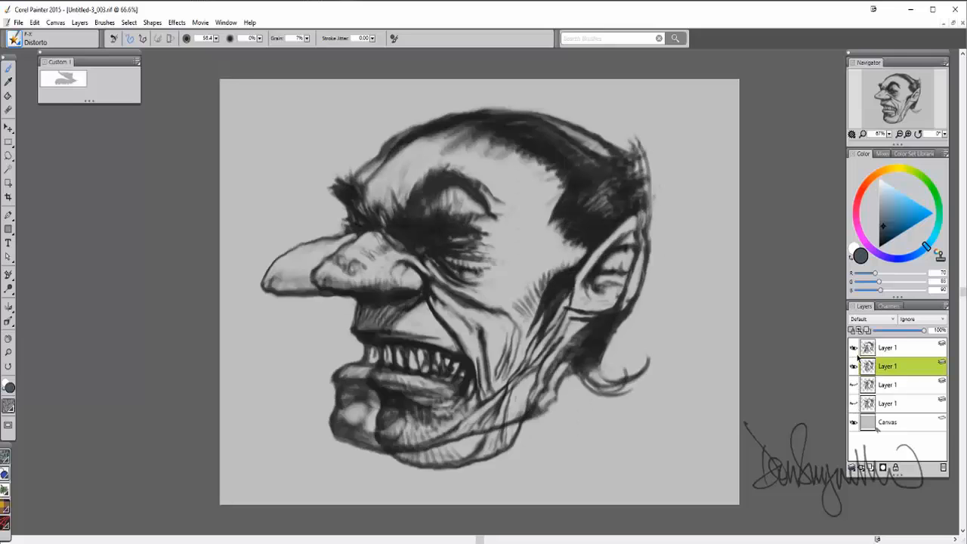
click(853, 366)
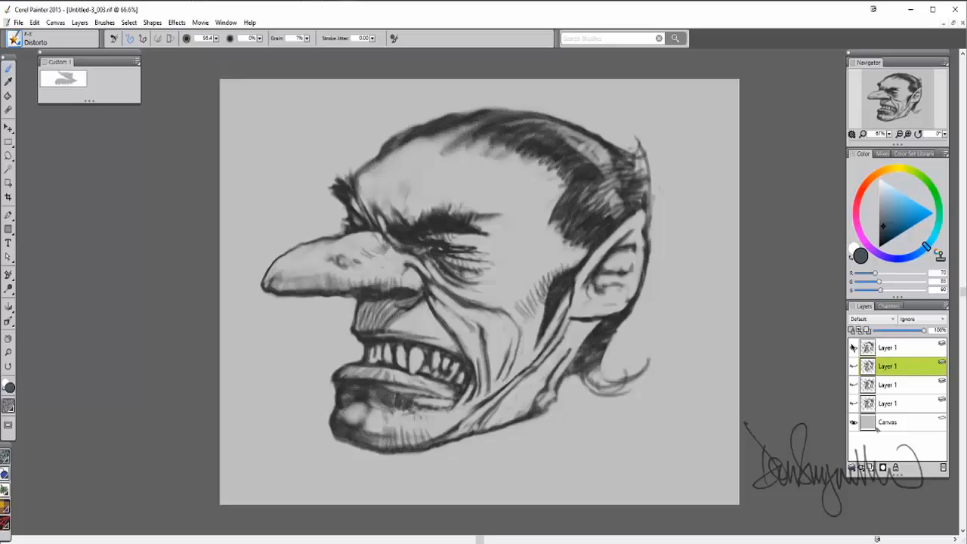
click(852, 346)
click(854, 365)
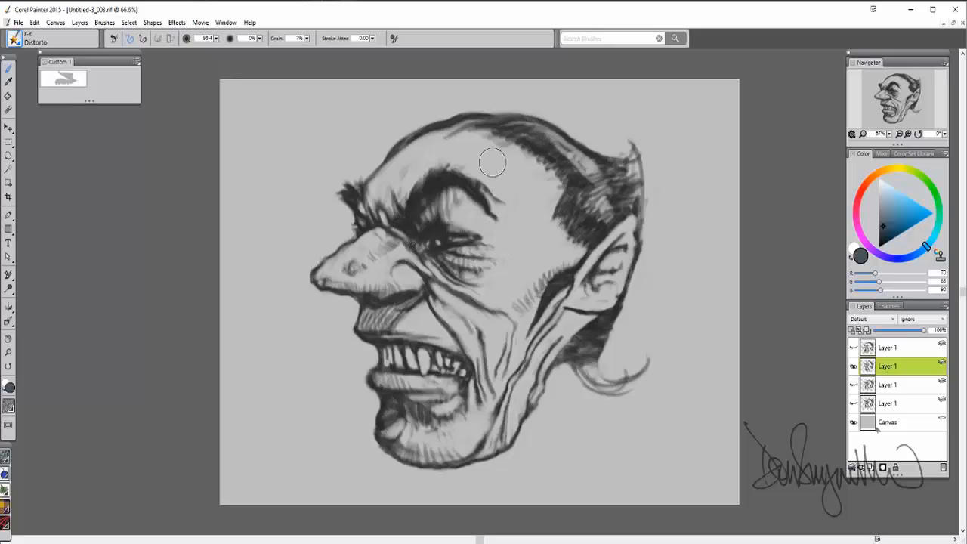
Compare the second distorted head with the original by toggling the visibility of their layers.
drag(609, 207, 606, 219)
click(853, 404)
click(854, 366)
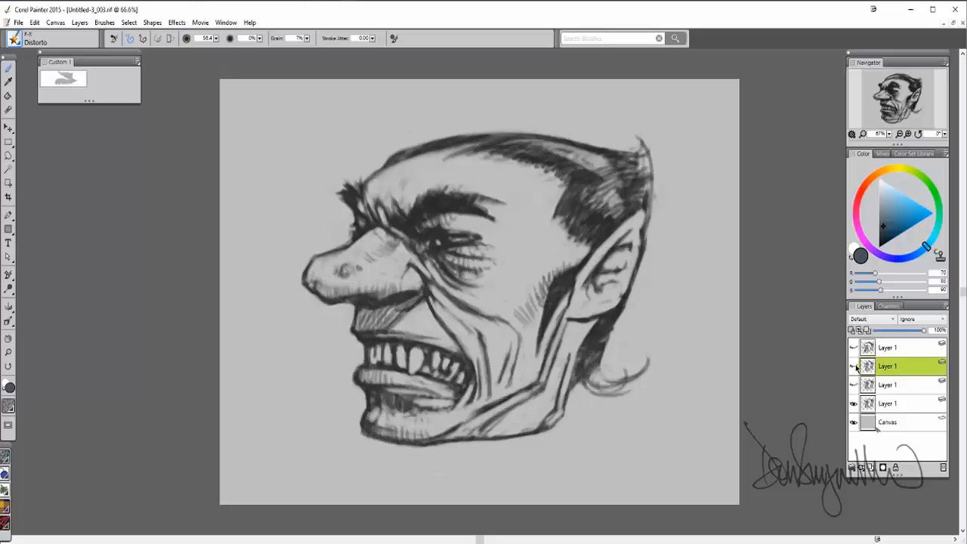
click(854, 366)
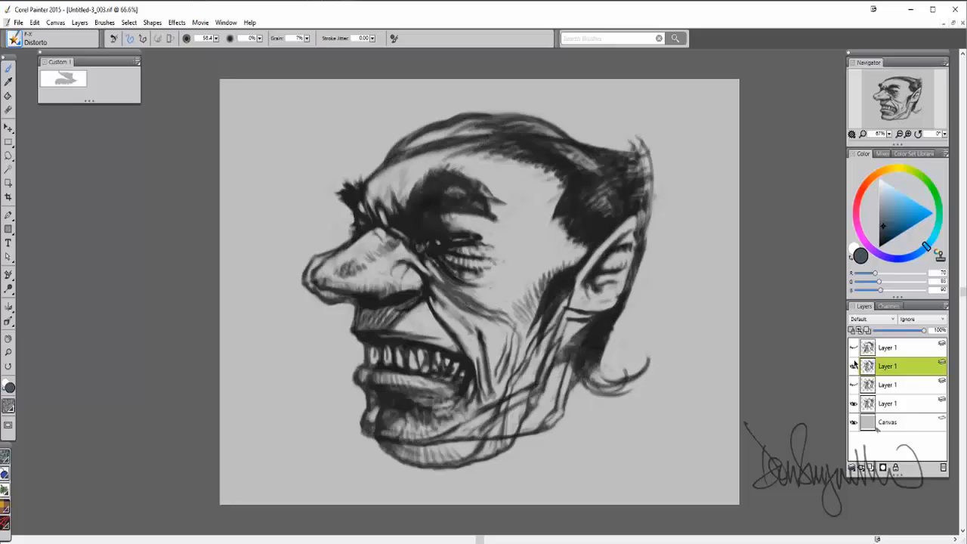
click(854, 366)
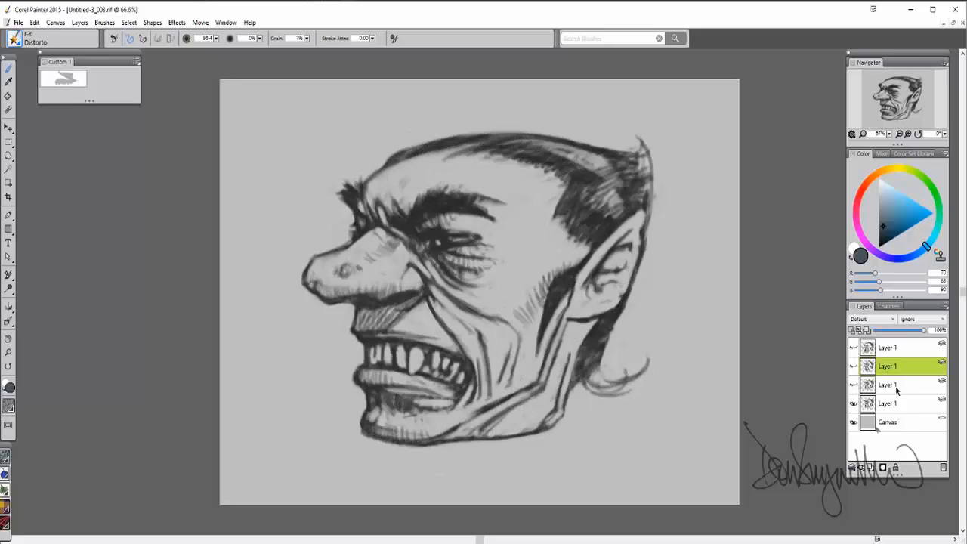
Show only the third Layer 1 above the canvas and push the back of the head, nose and mouth inward with Distorto at size 206.1.
click(869, 386)
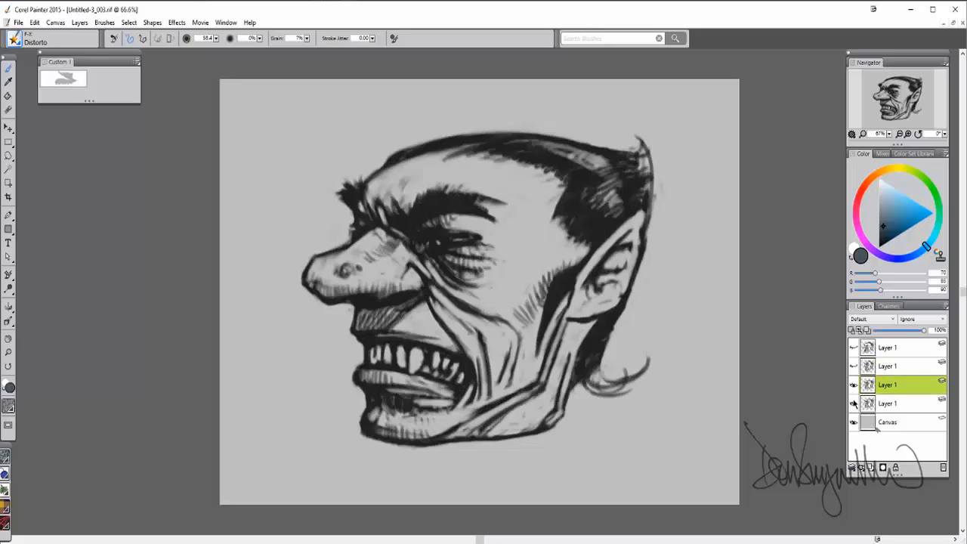
click(854, 403)
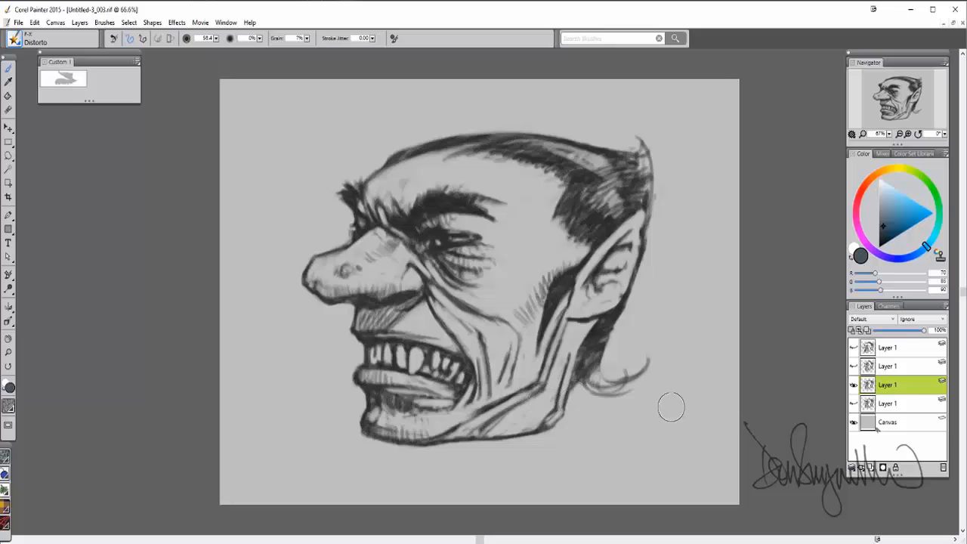
drag(624, 414, 474, 383)
mouse_move(649, 166)
mouse_down()
mouse_move(610, 295)
mouse_move(453, 147)
mouse_up()
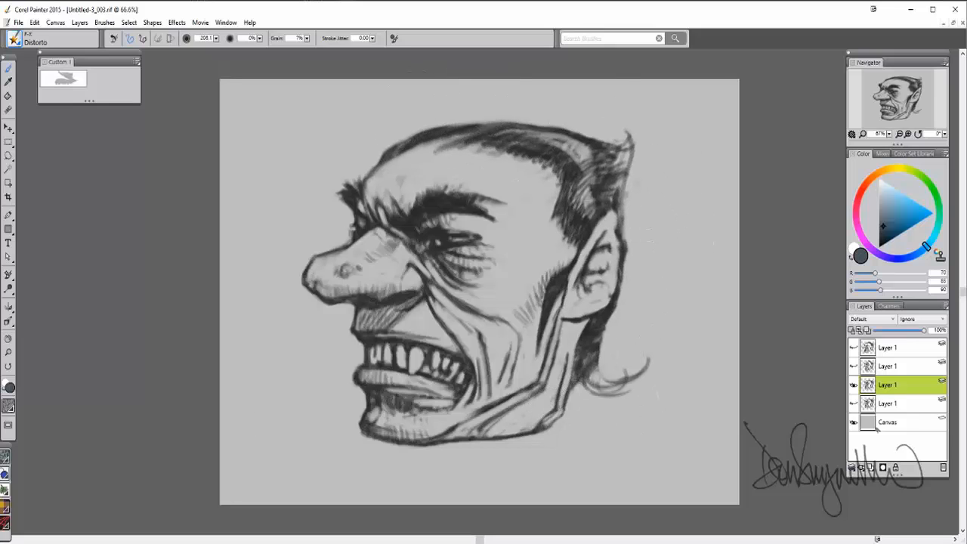
mouse_move(332, 264)
mouse_down()
mouse_move(389, 395)
mouse_move(447, 444)
mouse_move(381, 287)
mouse_up()
drag(423, 382, 404, 352)
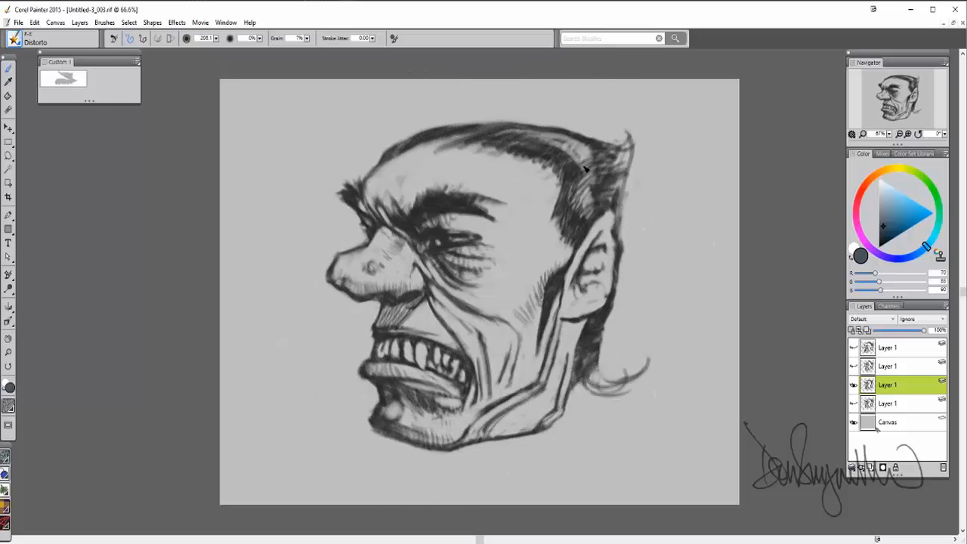
Pull in the hair at the back, raise the crown, push the forehead outward and reshape the lower lip and chin.
drag(593, 153, 574, 182)
drag(400, 172, 385, 162)
mouse_move(484, 162)
mouse_down()
mouse_move(478, 151)
mouse_move(506, 141)
mouse_up()
drag(436, 389, 408, 388)
drag(404, 435, 413, 444)
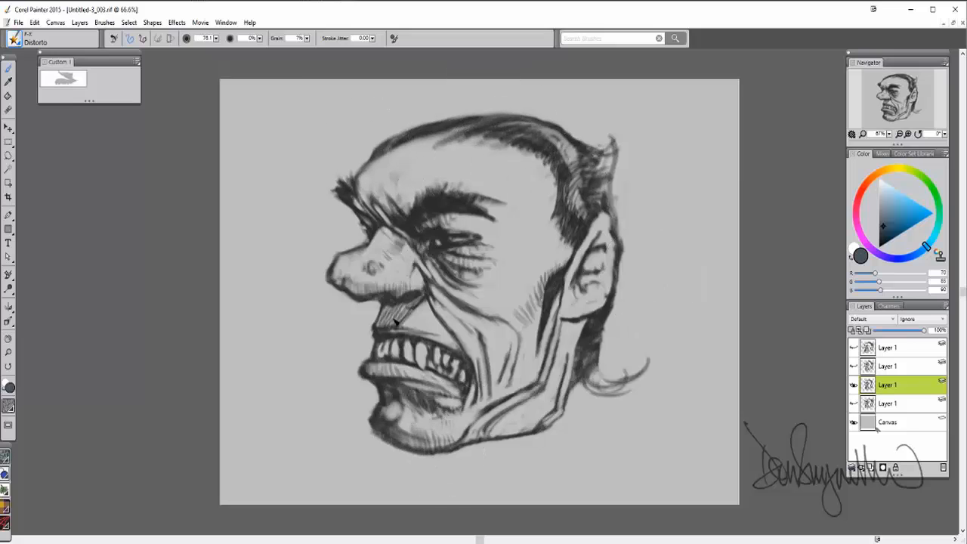
Reshape the upper lip, teeth, nose tip, inner brow and eye with the Distorto brush at size 76.1.
drag(396, 322, 400, 336)
mouse_move(439, 354)
mouse_down()
mouse_move(455, 368)
mouse_move(458, 361)
mouse_up()
drag(324, 269, 366, 290)
drag(420, 203, 409, 201)
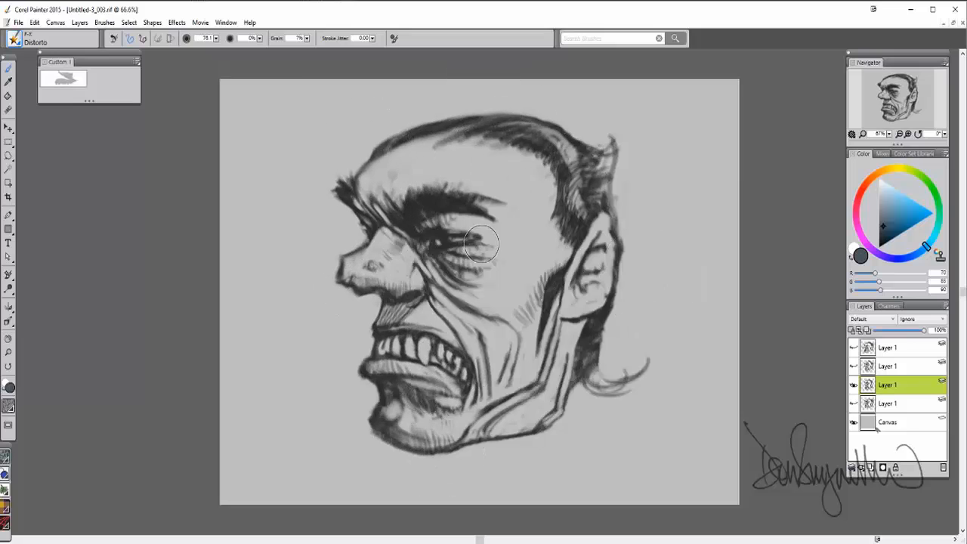
mouse_move(446, 236)
mouse_down()
mouse_move(423, 248)
mouse_move(435, 243)
mouse_up()
Distort the cheek fold, push the jawline up and in, enlarge the ear and round the top of the skull.
drag(420, 274, 453, 322)
drag(516, 424, 524, 412)
drag(568, 417, 549, 394)
drag(556, 359, 562, 349)
mouse_move(605, 221)
mouse_down()
mouse_move(612, 209)
mouse_move(627, 248)
mouse_up()
drag(486, 125, 483, 118)
drag(534, 130, 529, 123)
Extend the chin forward and down, and refine the nostril, inner brow, jaw contour and nose underside with Distorto strokes.
drag(387, 409, 375, 417)
drag(393, 432, 374, 441)
drag(414, 439, 405, 447)
drag(406, 279, 412, 284)
drag(423, 213, 413, 214)
drag(531, 405, 528, 396)
drag(563, 381, 555, 370)
drag(386, 284, 382, 278)
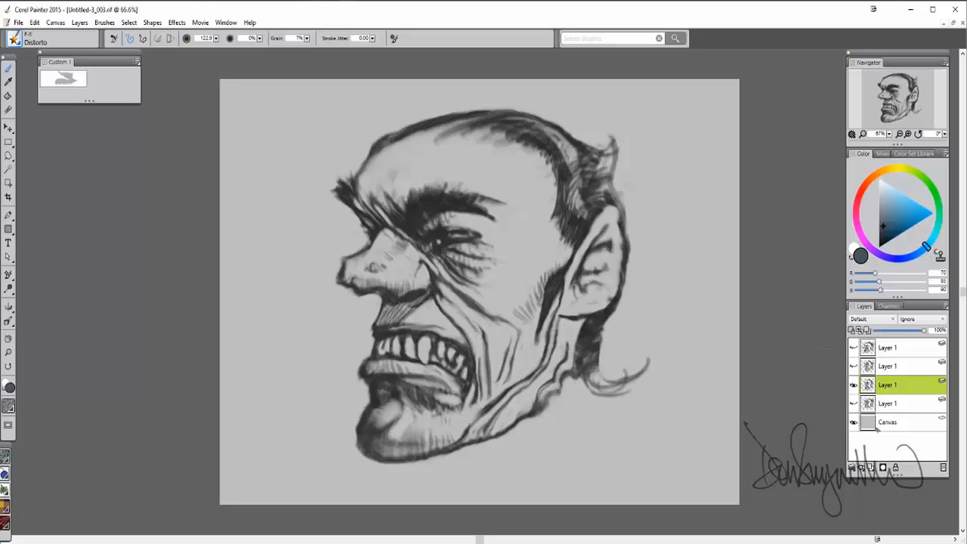
Compare the third distorted head with the original and the other two versions by toggling the layers' visibility.
click(854, 404)
click(855, 365)
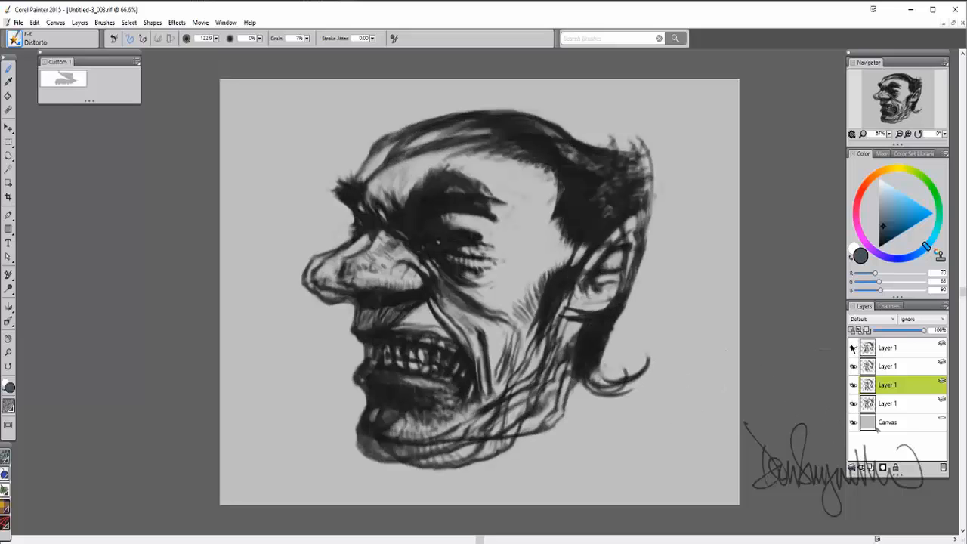
click(854, 348)
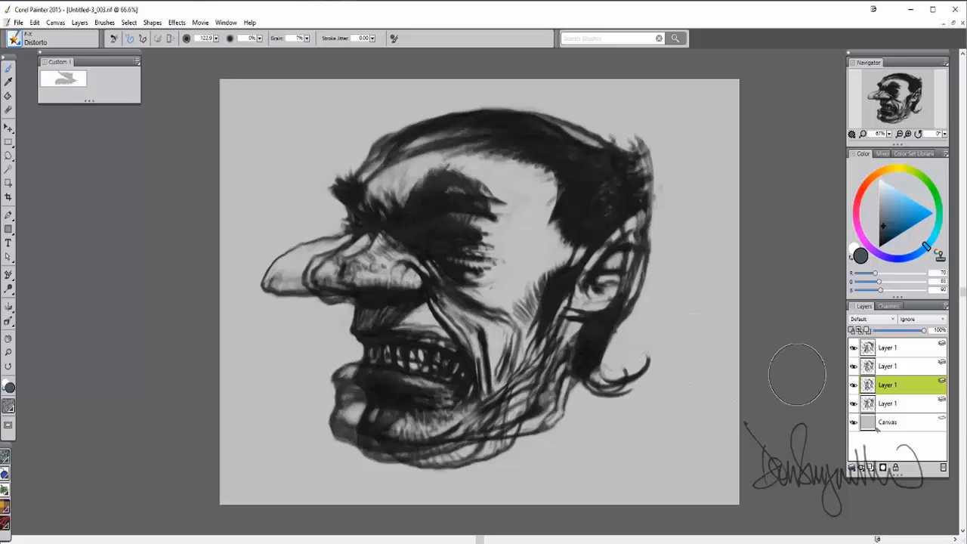
click(853, 347)
click(853, 365)
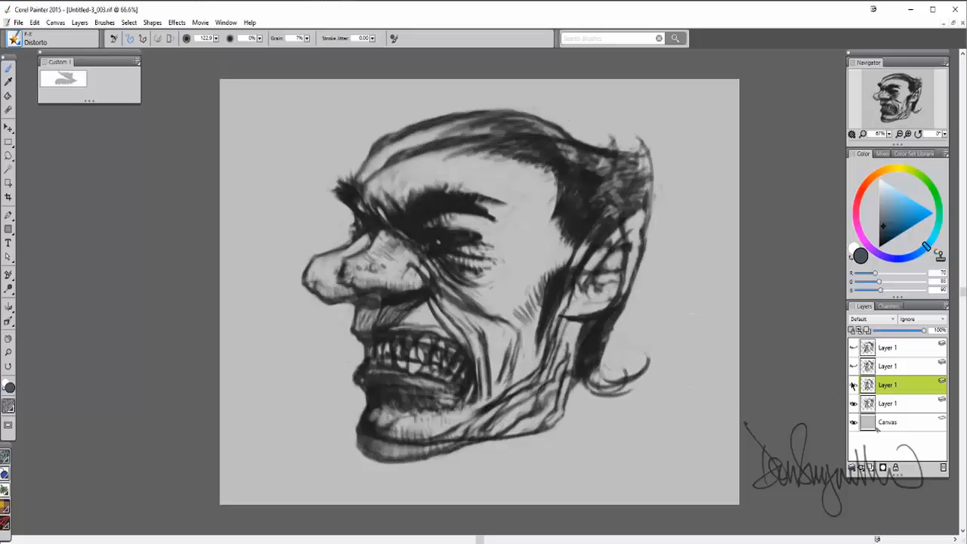
click(853, 385)
click(854, 384)
click(853, 365)
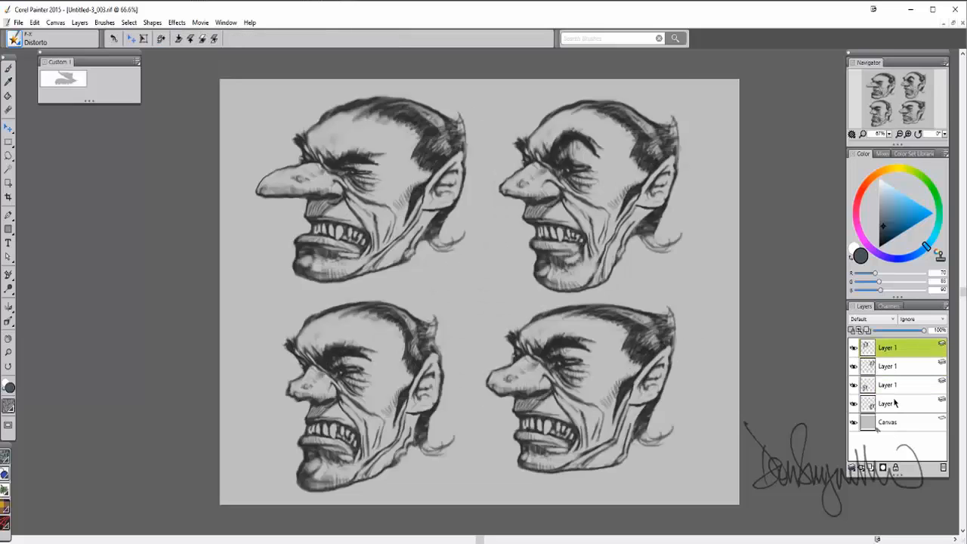
Make the Layer 1 directly above the canvas active and choose the Distorto brush from the F-X category.
click(895, 404)
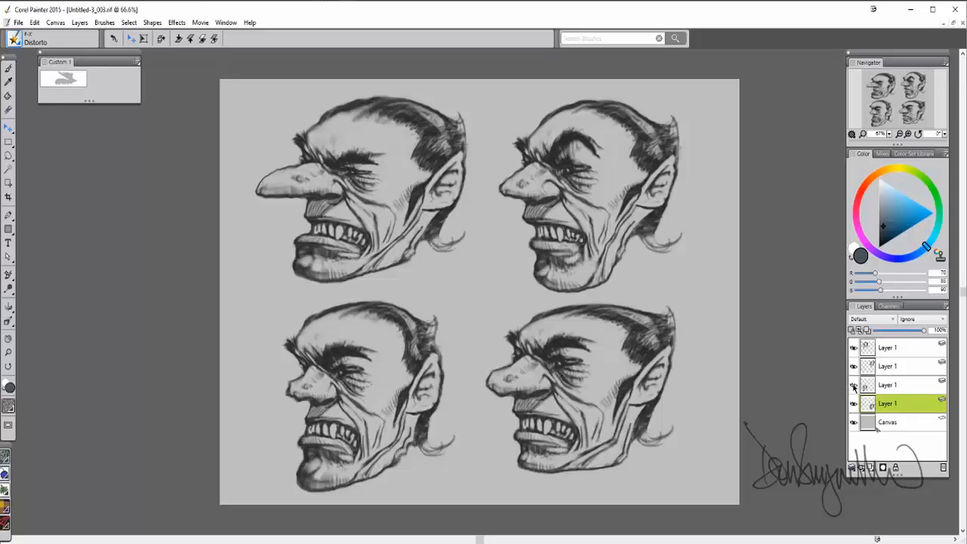
click(20, 41)
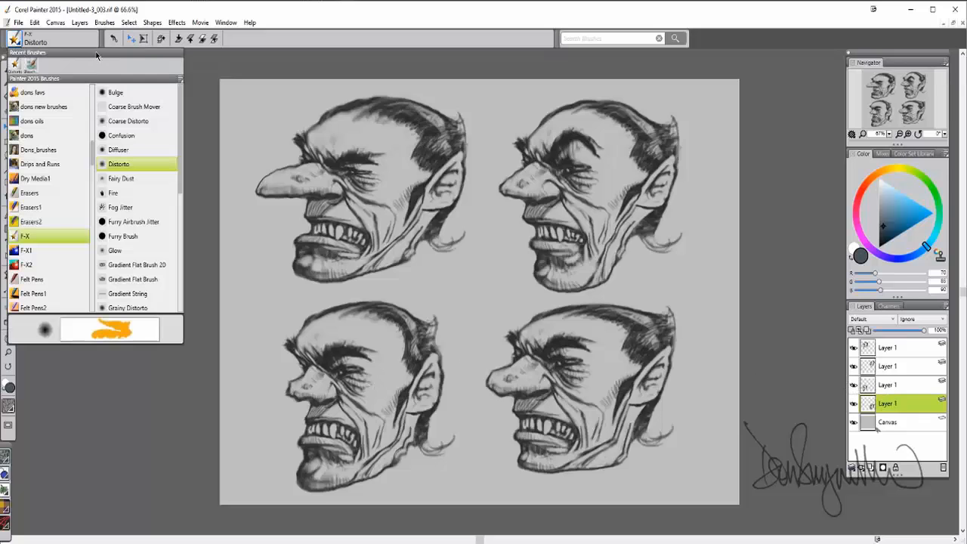
click(121, 164)
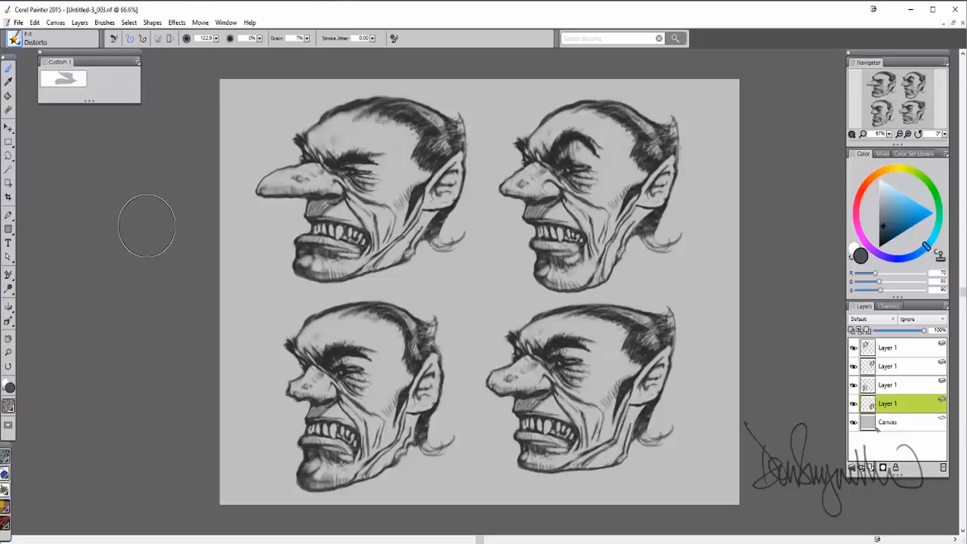